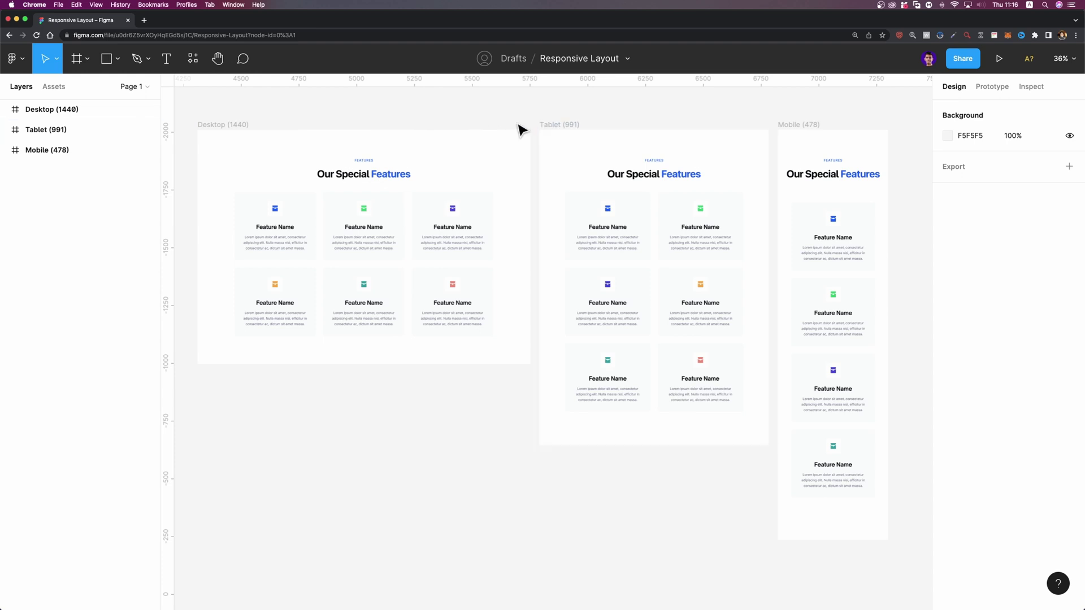
- Check the widths of the Desktop (1440), Tablet (991) and Mobile (478) frames, then deselect them
key(Tab)
key(Tab)
key(Tab)
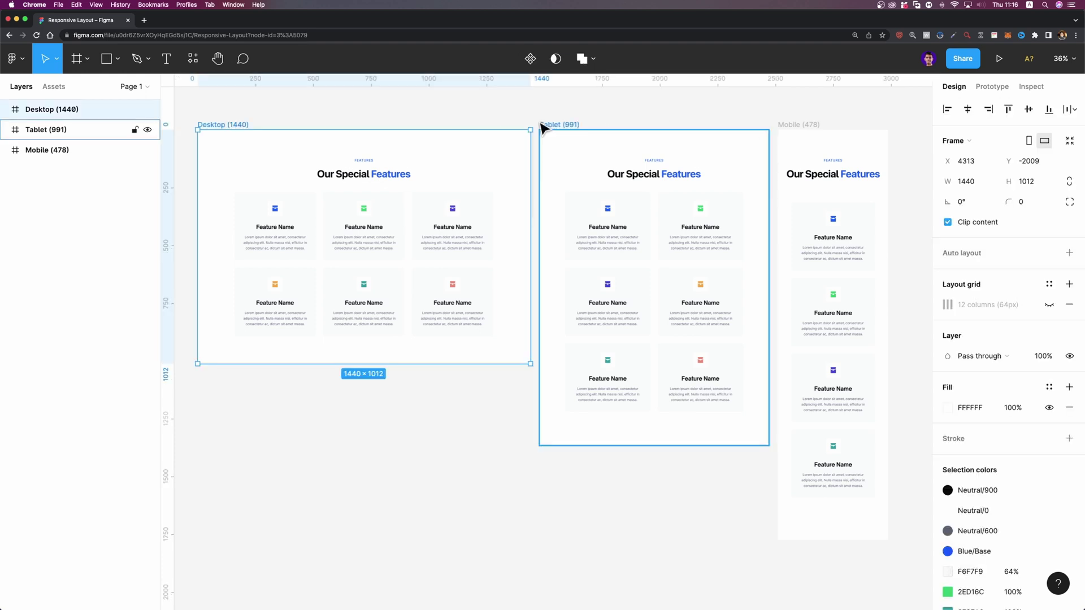
key(Escape)
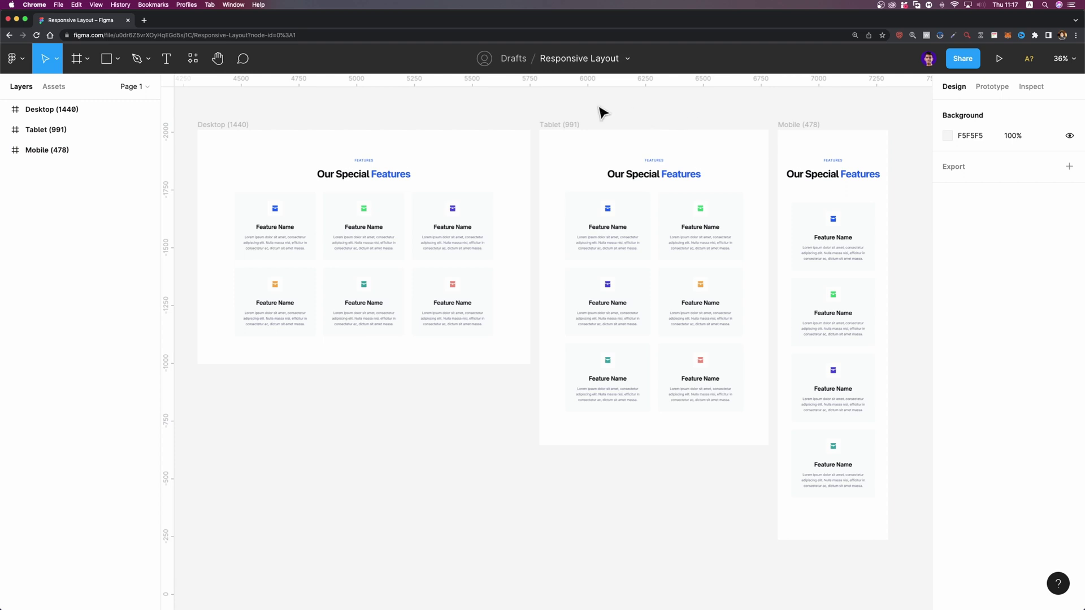
- Run the Breakpoints plugin from Resources and place its window near the three frames
click(195, 60)
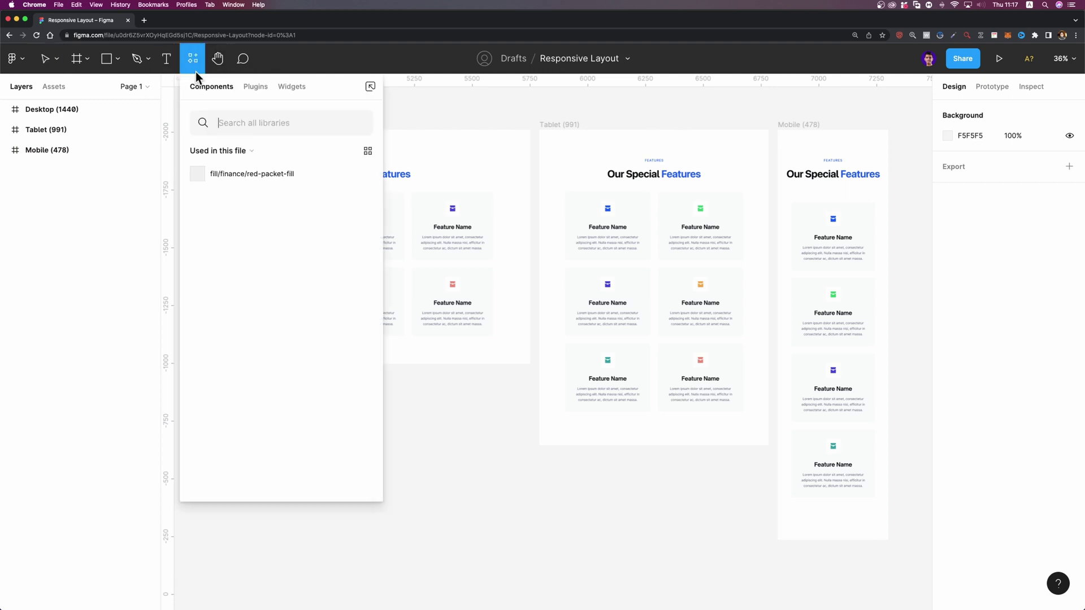
click(255, 90)
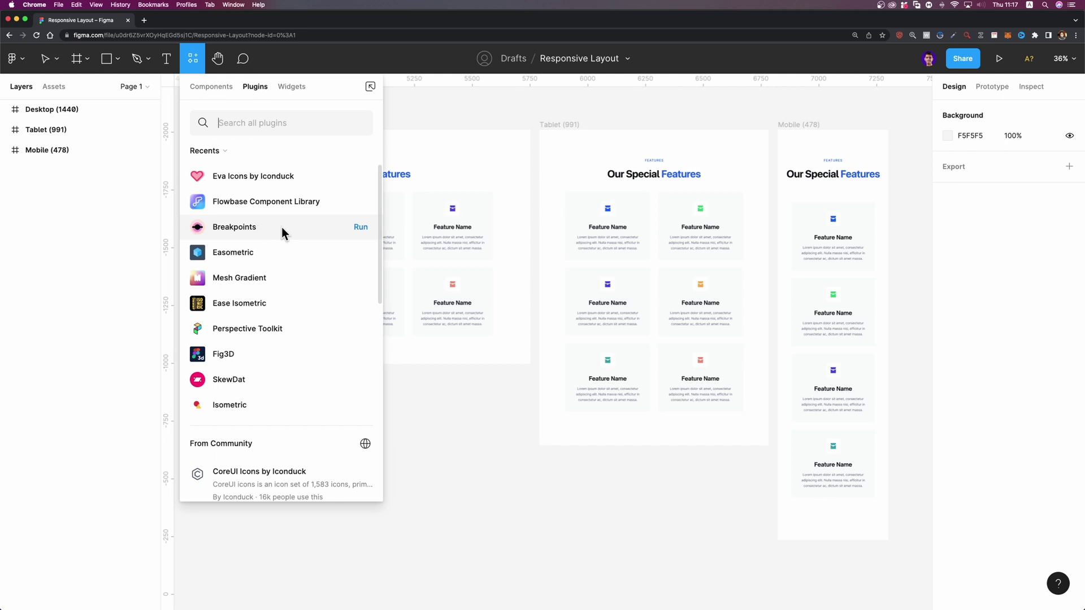
click(361, 227)
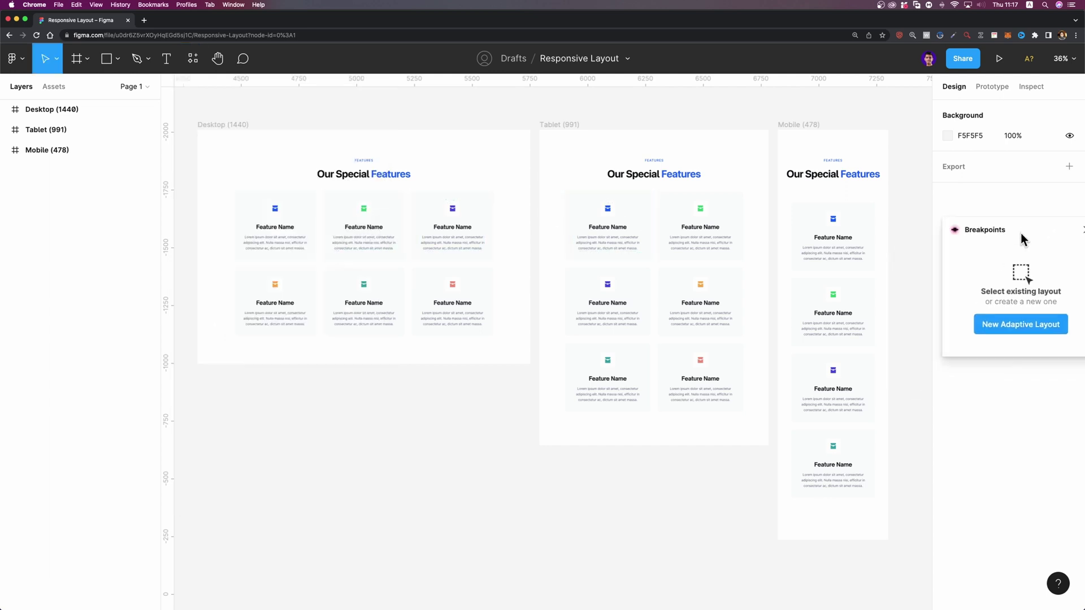
scroll(797, 260, down, 5)
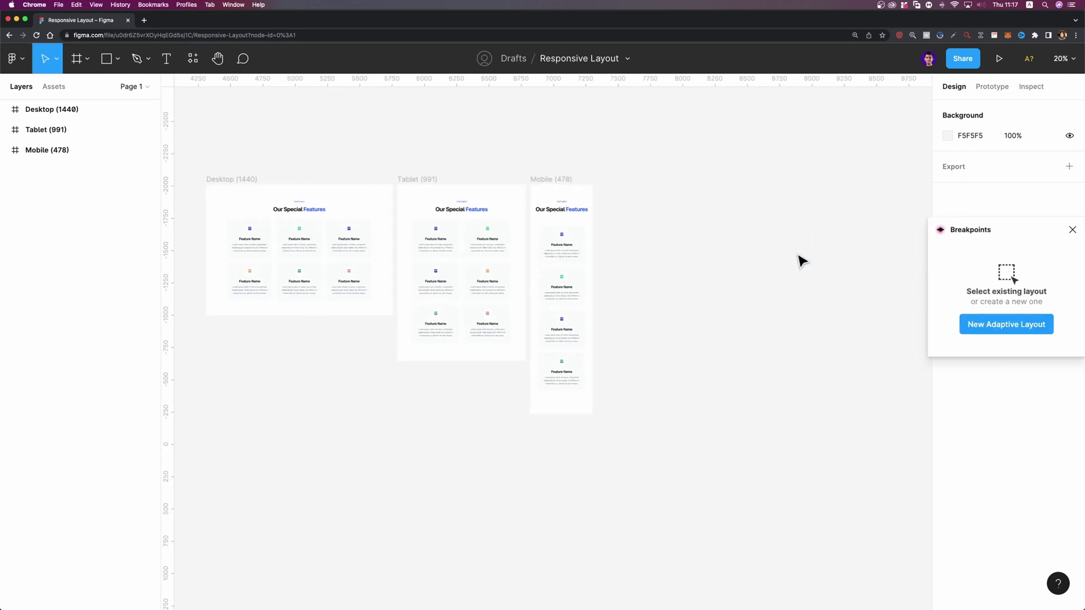
drag(998, 232, 826, 142)
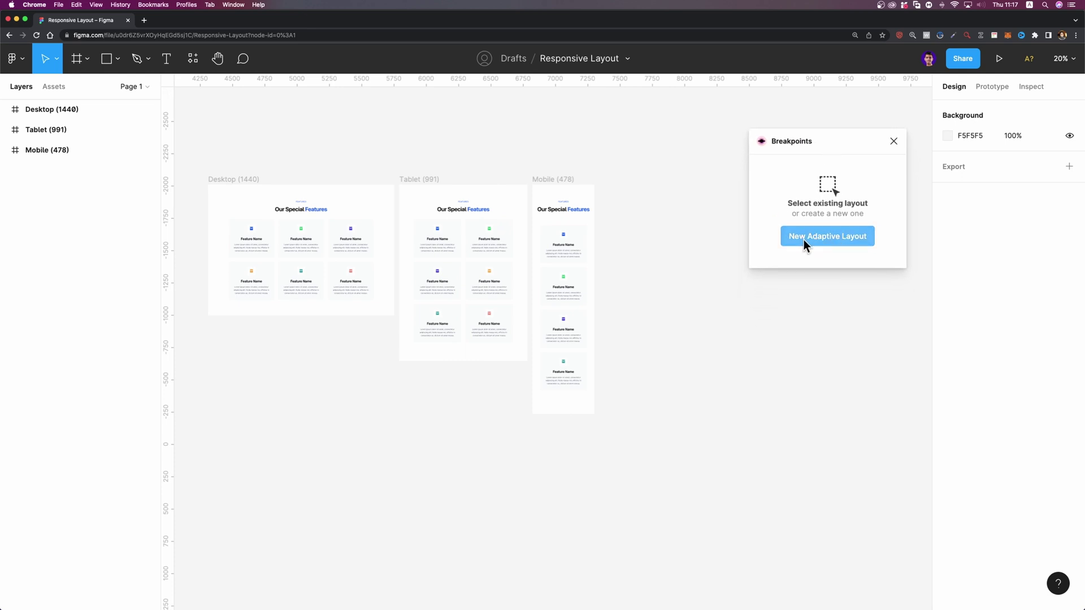
- Create a new adaptive layout frame and place it right of the Mobile frame
click(822, 236)
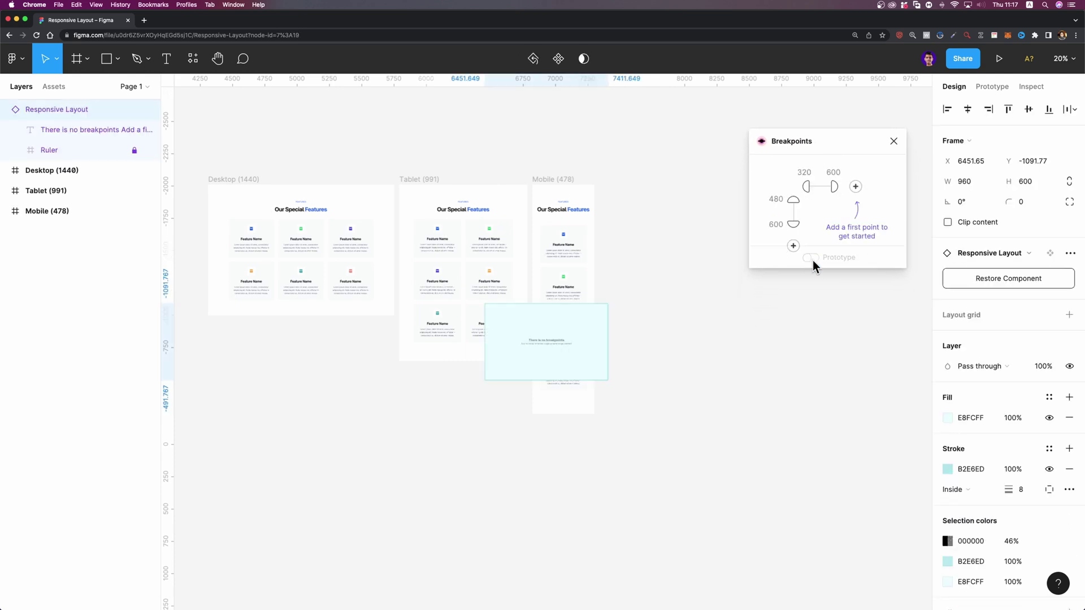
drag(540, 354, 733, 351)
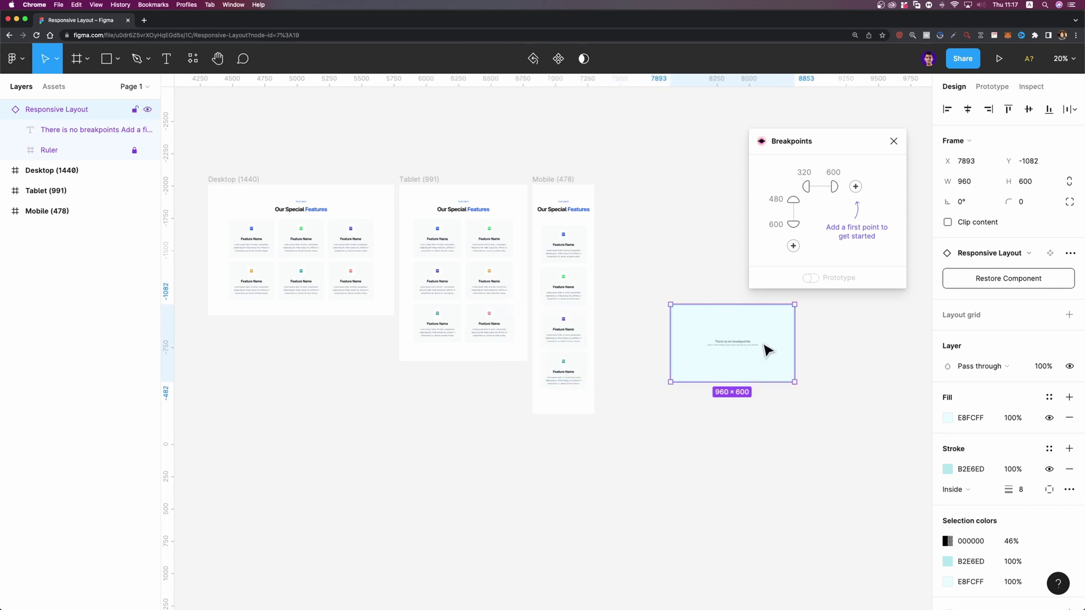
scroll(765, 348, up, 5)
scroll(704, 348, up, 2)
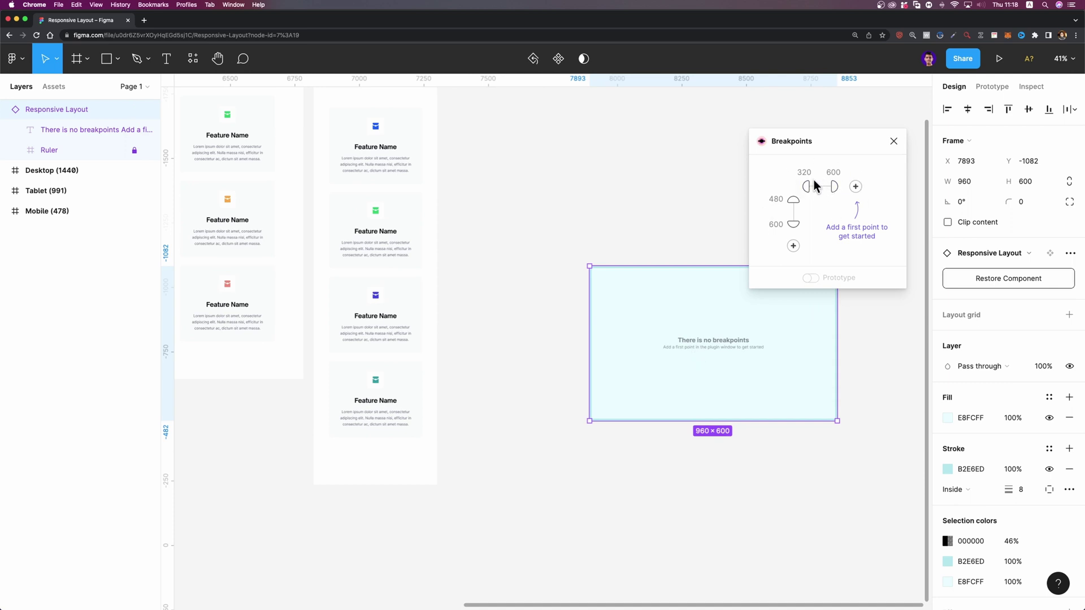
- Add breakpoints at 960 and 1280 to the new layout
click(856, 187)
click(885, 187)
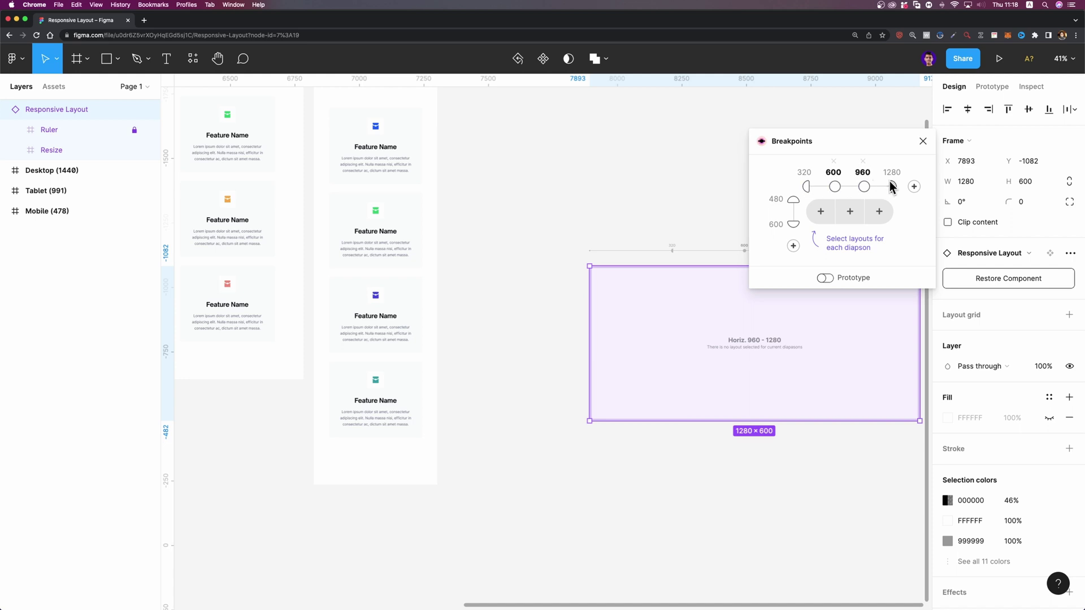
scroll(543, 213, left, 10)
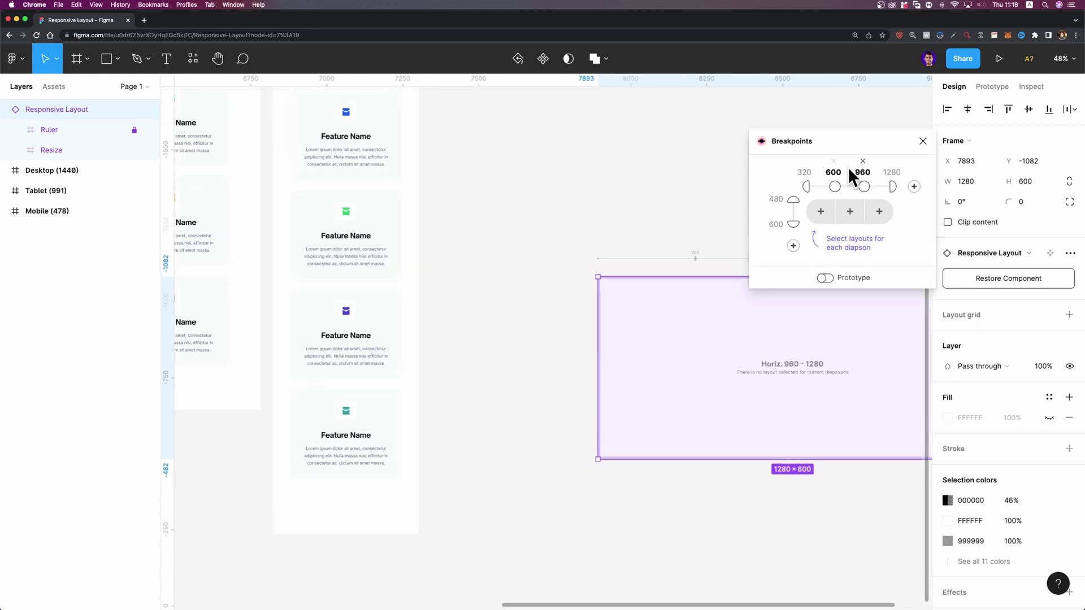
scroll(620, 202, left, 5)
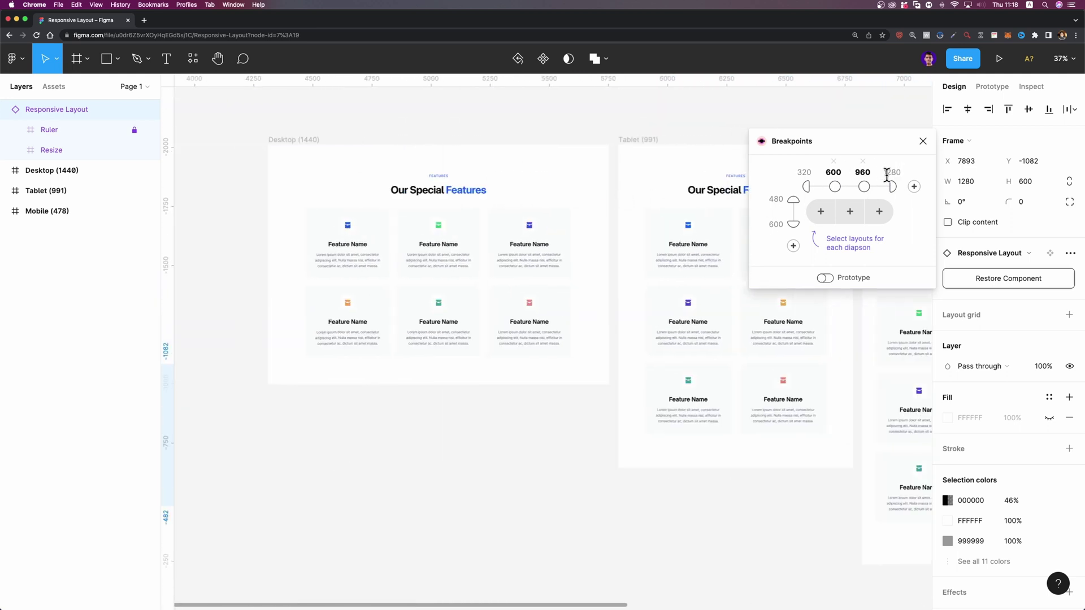
- Change the 1280 and 960 breakpoints to 1440 and 991
double_click(892, 173)
text(1440)
key(Return)
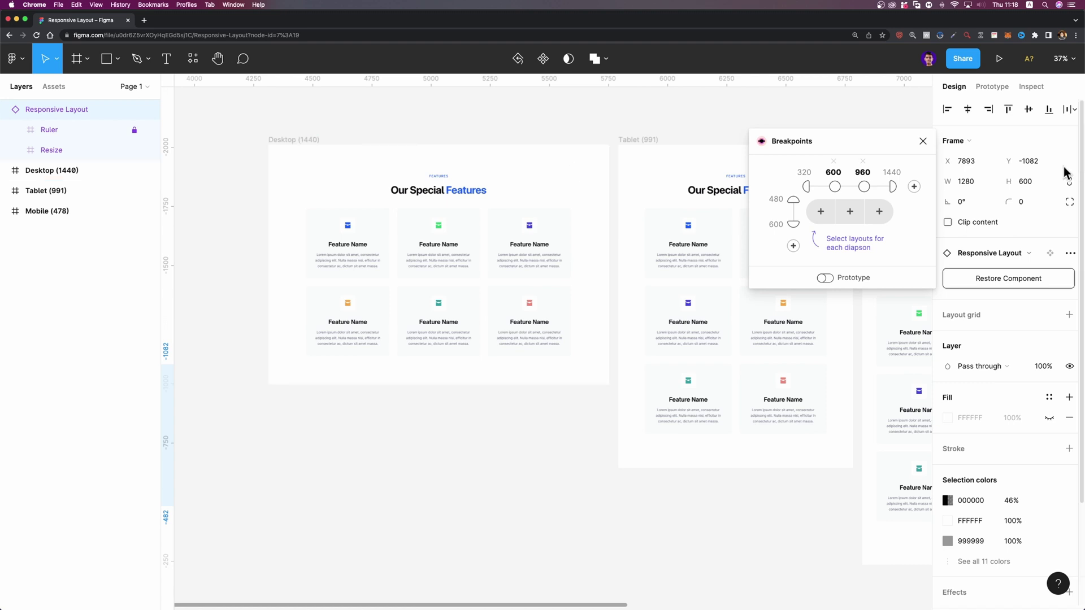
scroll(650, 145, right, 1)
scroll(650, 146, right, 3)
click(861, 172)
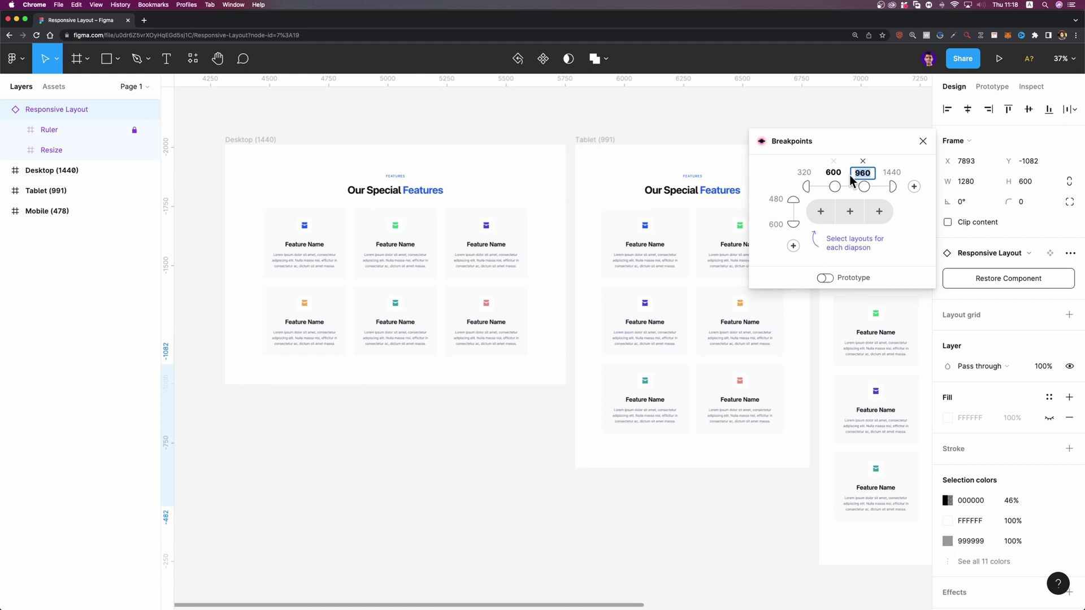
text(991)
key(Return)
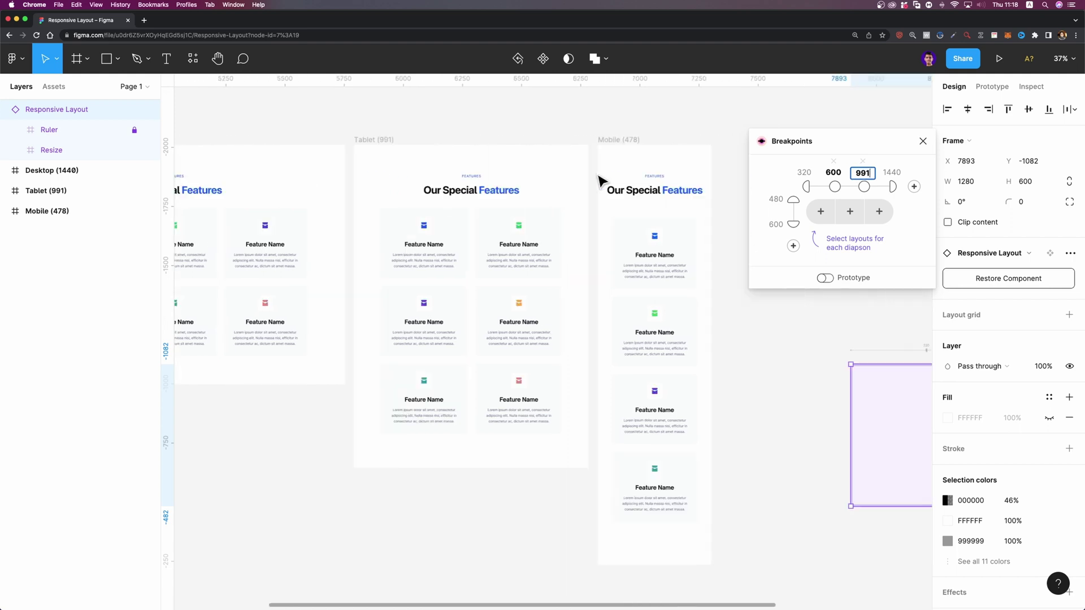
scroll(616, 178, right, 3)
- Change the 600 breakpoint to 478 to match the Mobile frame width
click(834, 172)
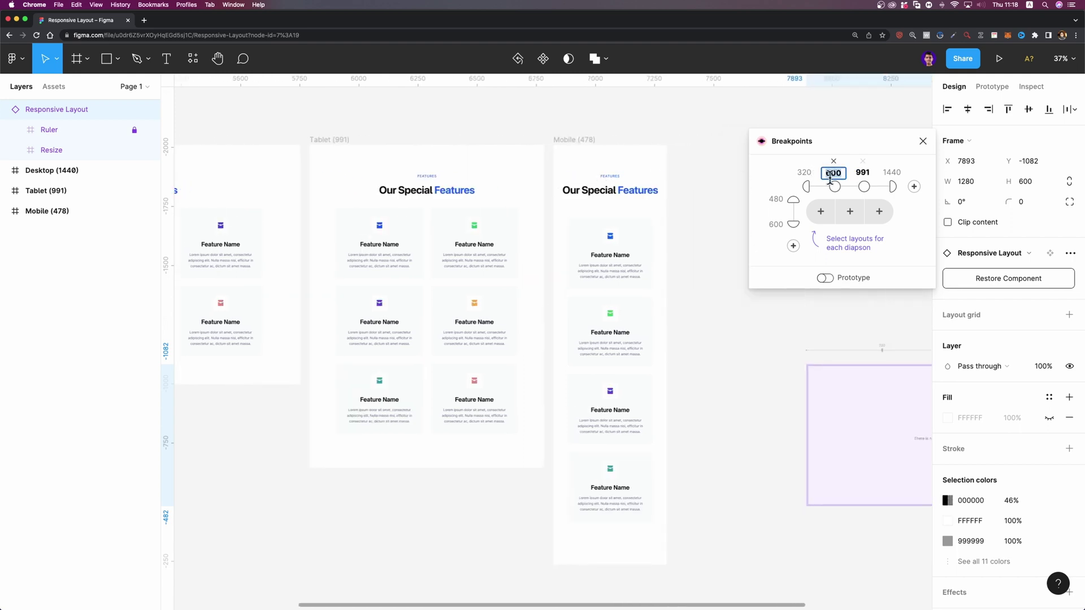
text(4)
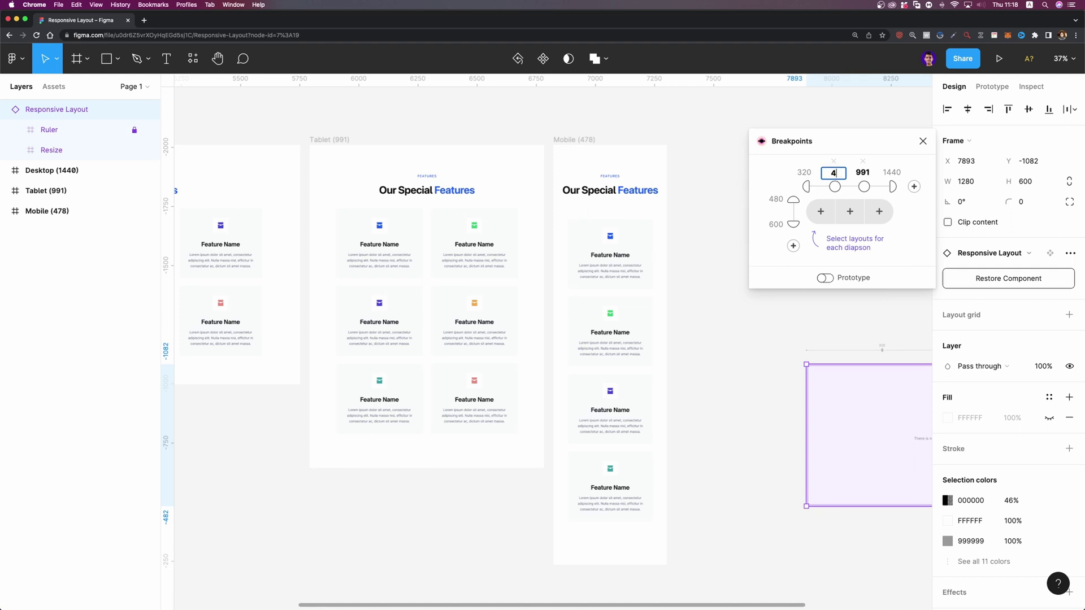
text(78)
key(Return)
scroll(504, 286, right, 5)
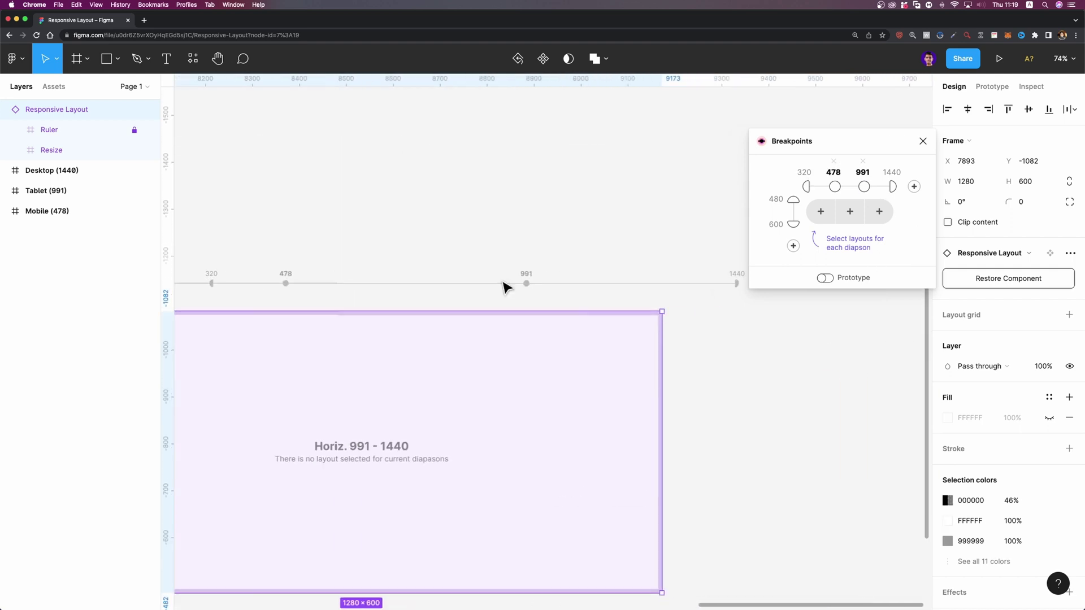
scroll(504, 286, down, 3)
scroll(504, 289, left, 5)
scroll(503, 286, left, 3)
scroll(503, 286, down, 3)
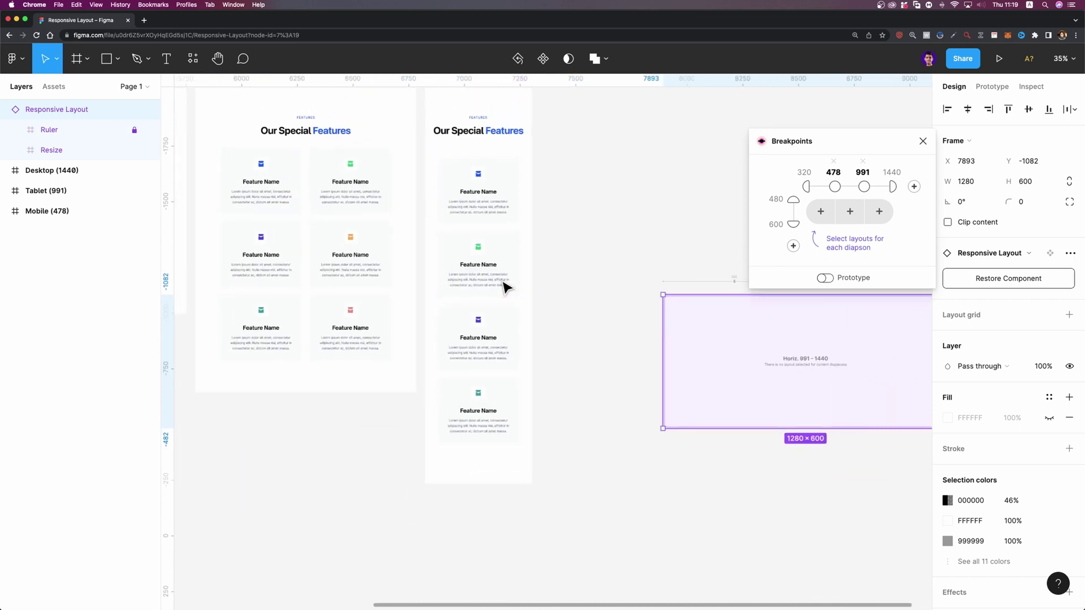
scroll(512, 286, left, 3)
scroll(520, 287, up, 1)
scroll(518, 280, left, 1)
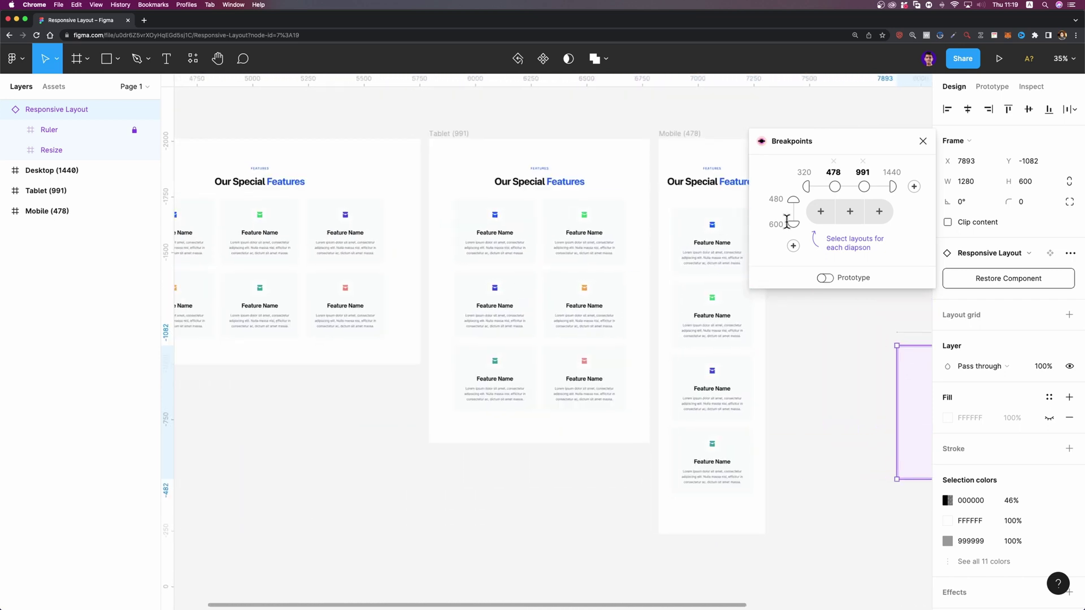
- Assign Mobile, Tablet and Desktop as masters for the 320–477, 478–990 and 991–1440 ranges
click(821, 213)
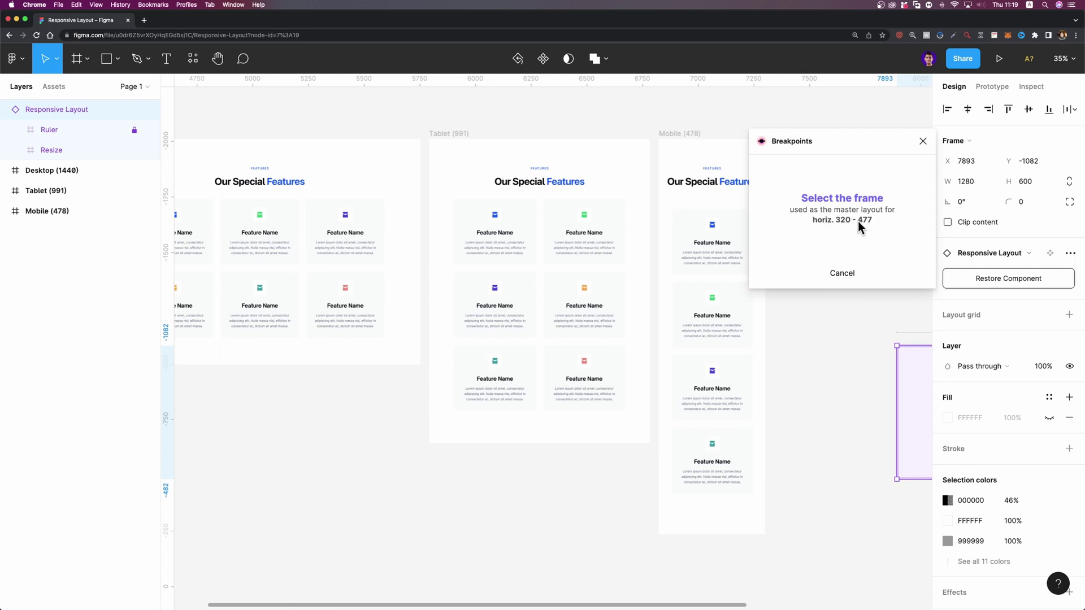
click(687, 136)
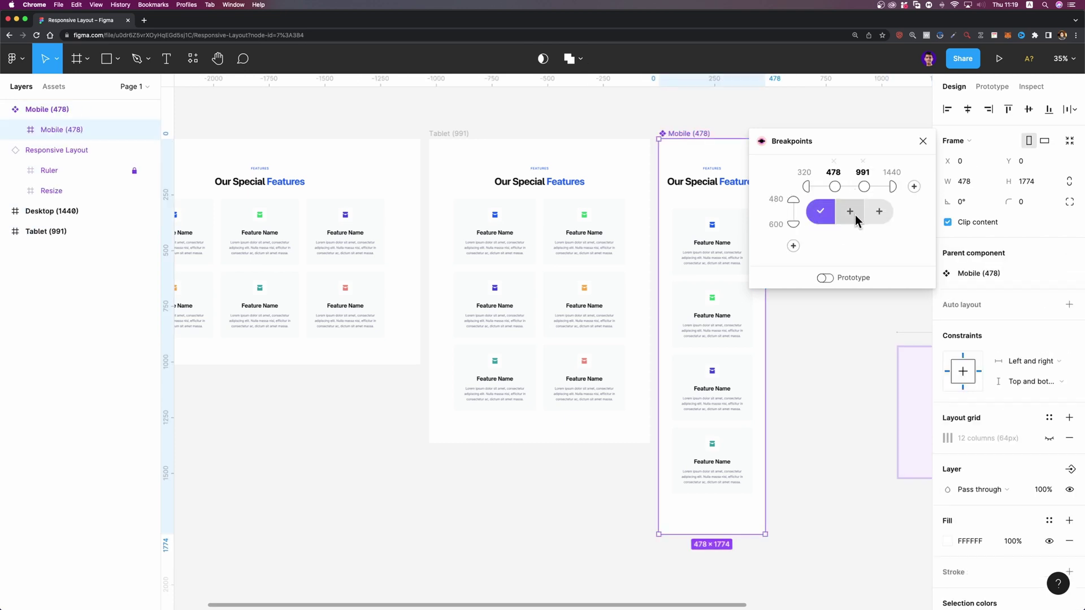
click(850, 214)
click(458, 136)
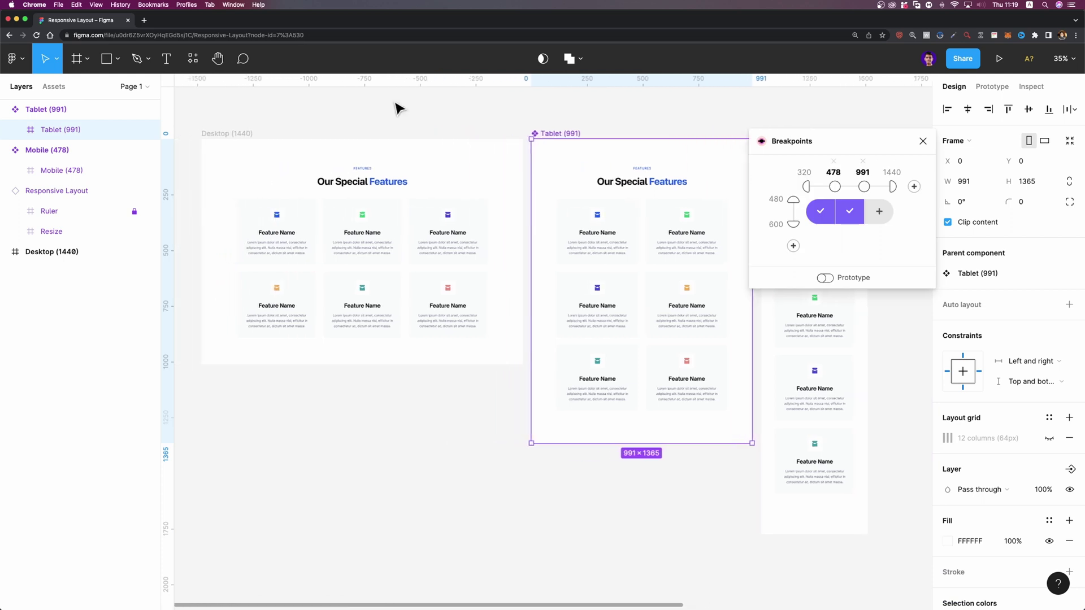
click(880, 212)
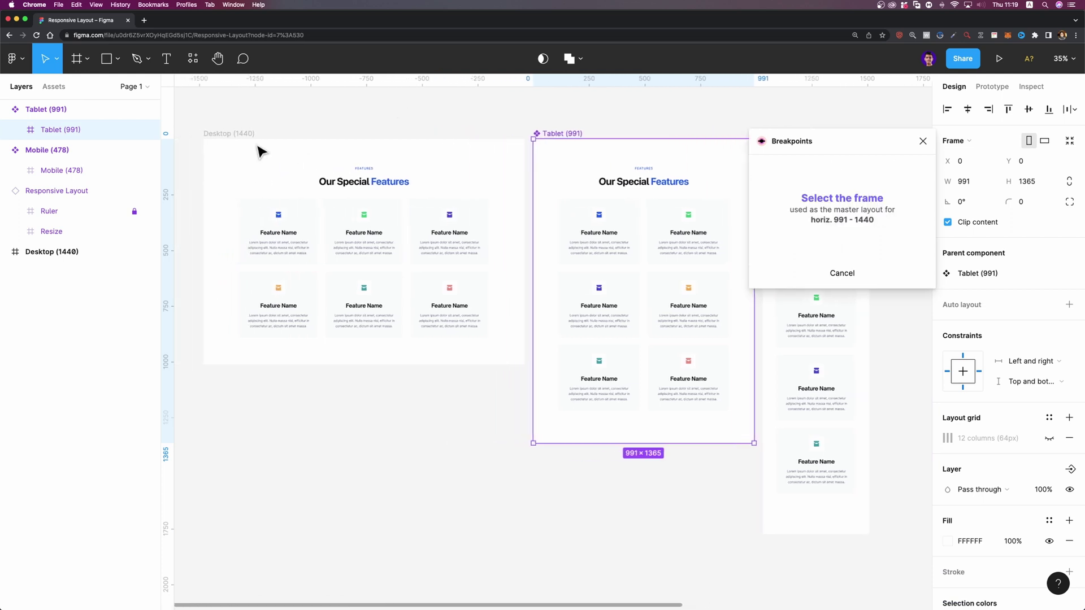
click(234, 139)
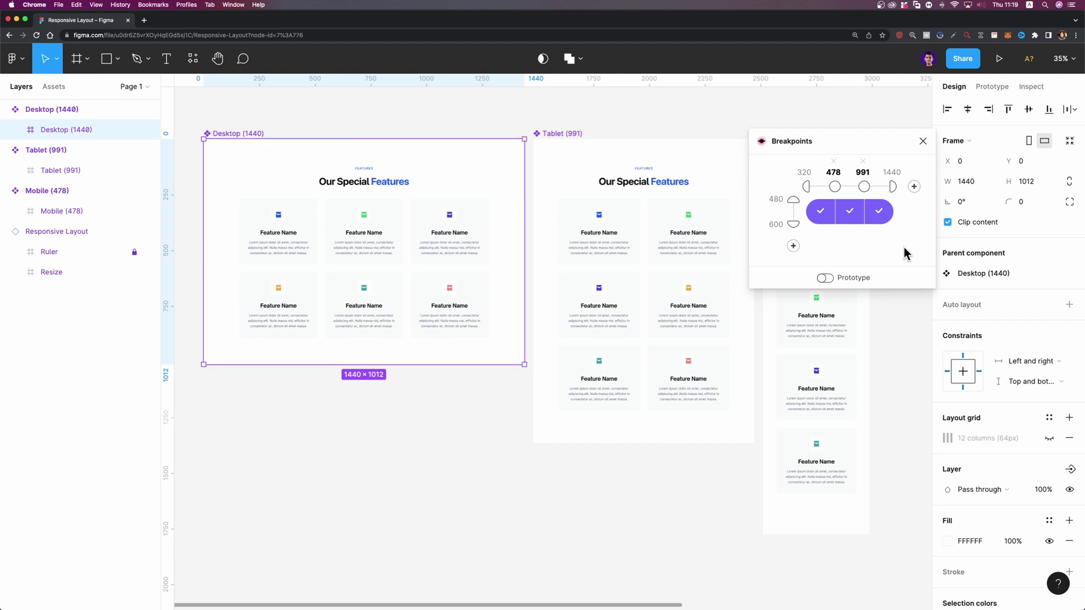
click(923, 141)
scroll(916, 225, right, 15)
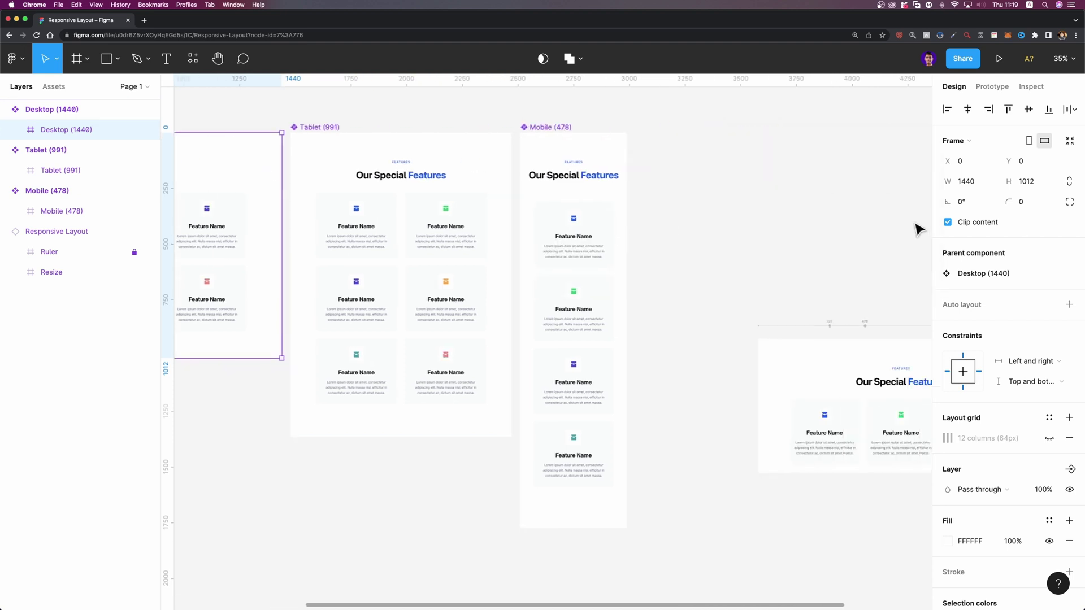
- Select the Responsive Layout frame and make it 945 px tall
click(531, 257)
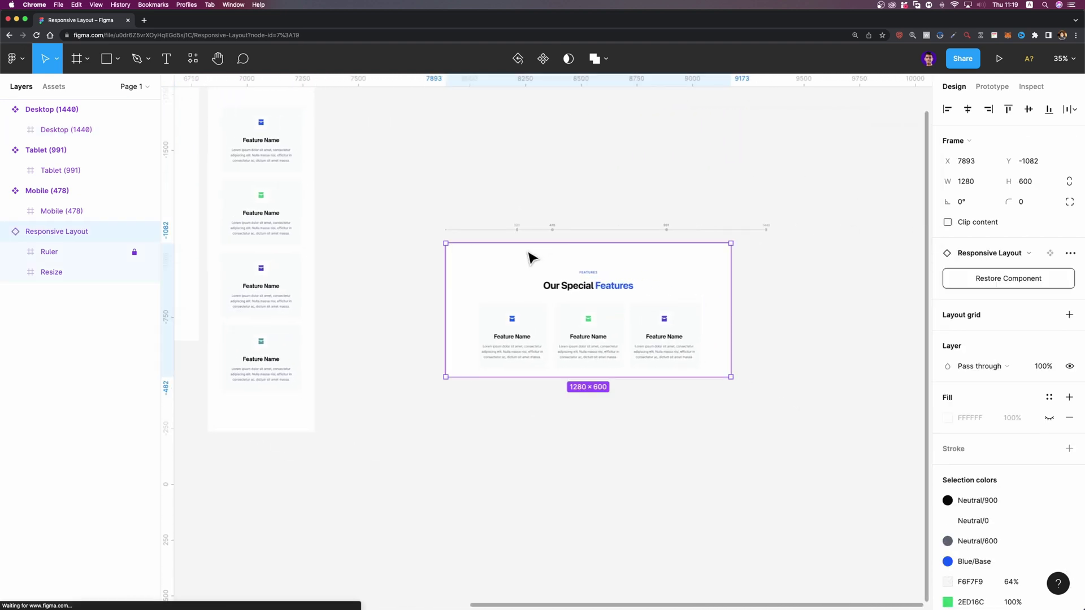
drag(624, 377, 625, 455)
scroll(629, 392, up, 5)
scroll(629, 393, right, 4)
scroll(628, 393, up, 3)
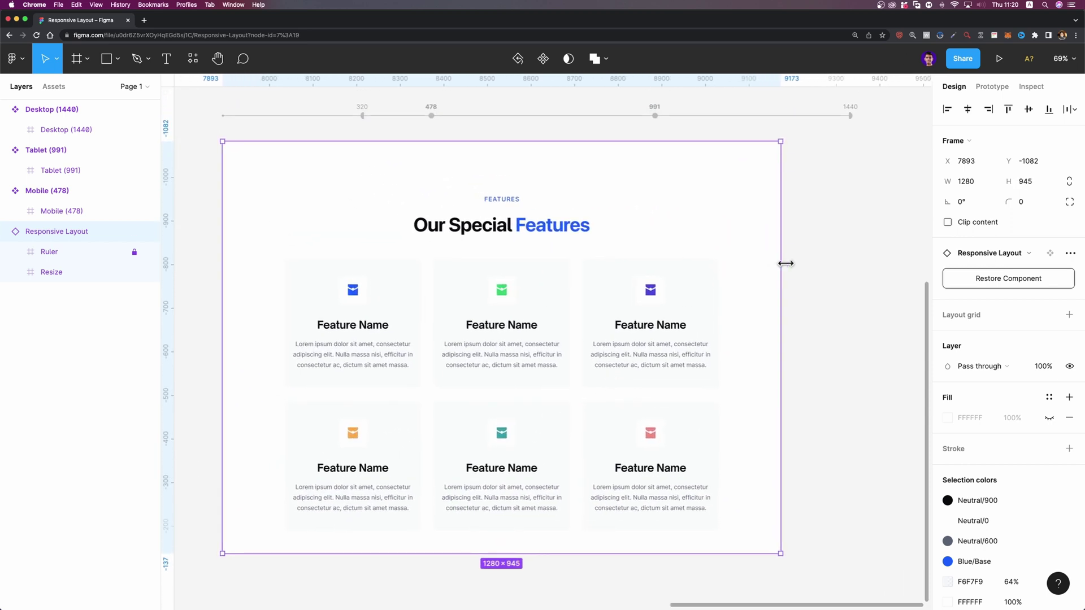
- Drag its width through desktop, tablet and mobile ranges, ending 1319 px wide
drag(786, 263, 851, 237)
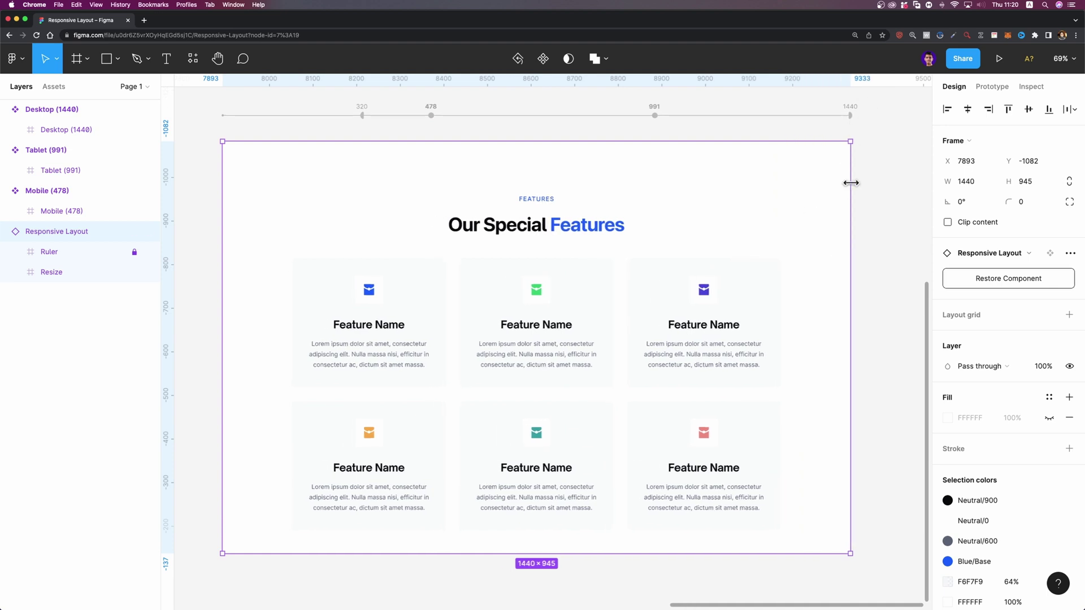
drag(851, 182, 648, 147)
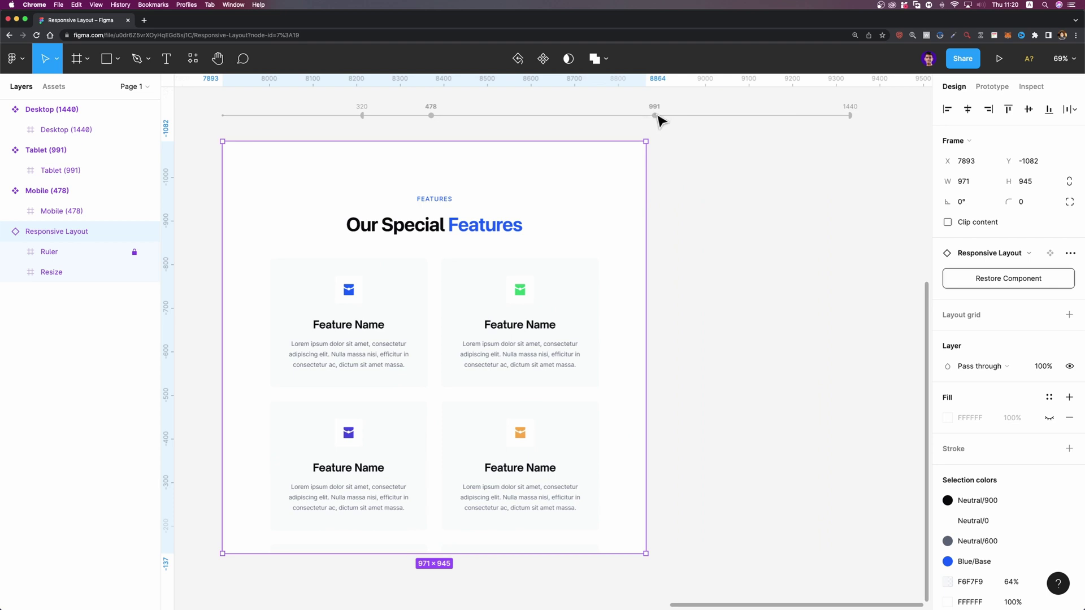
drag(646, 164, 620, 166)
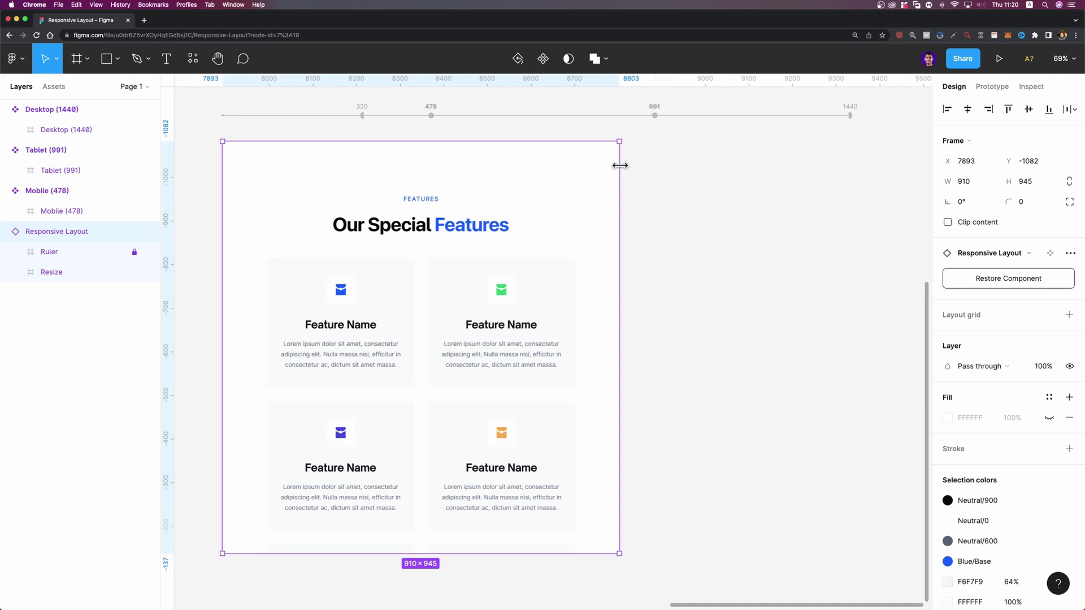
drag(619, 166, 424, 175)
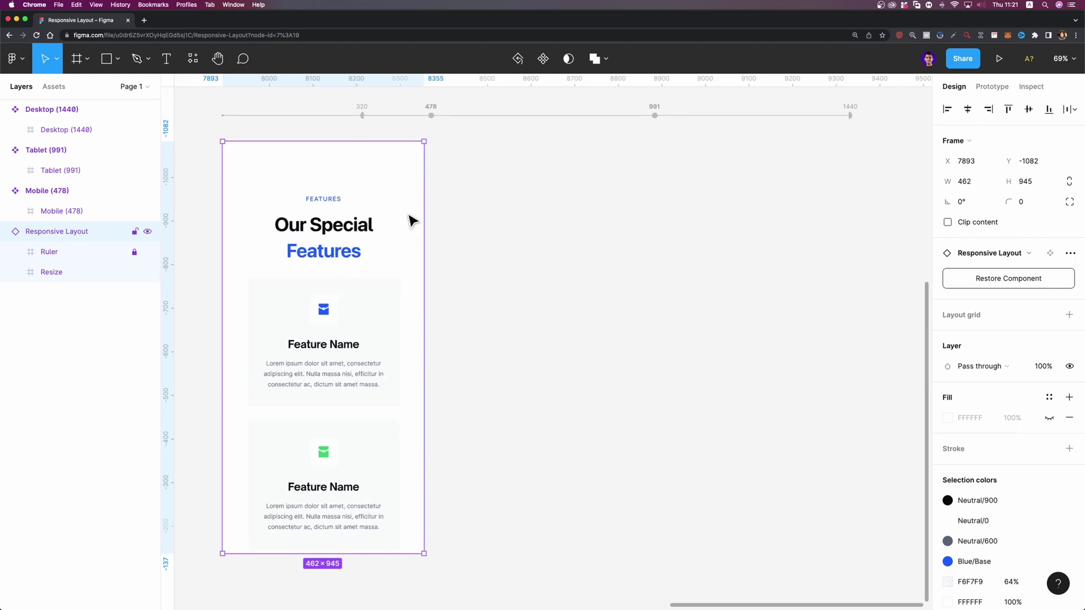
drag(424, 214, 798, 218)
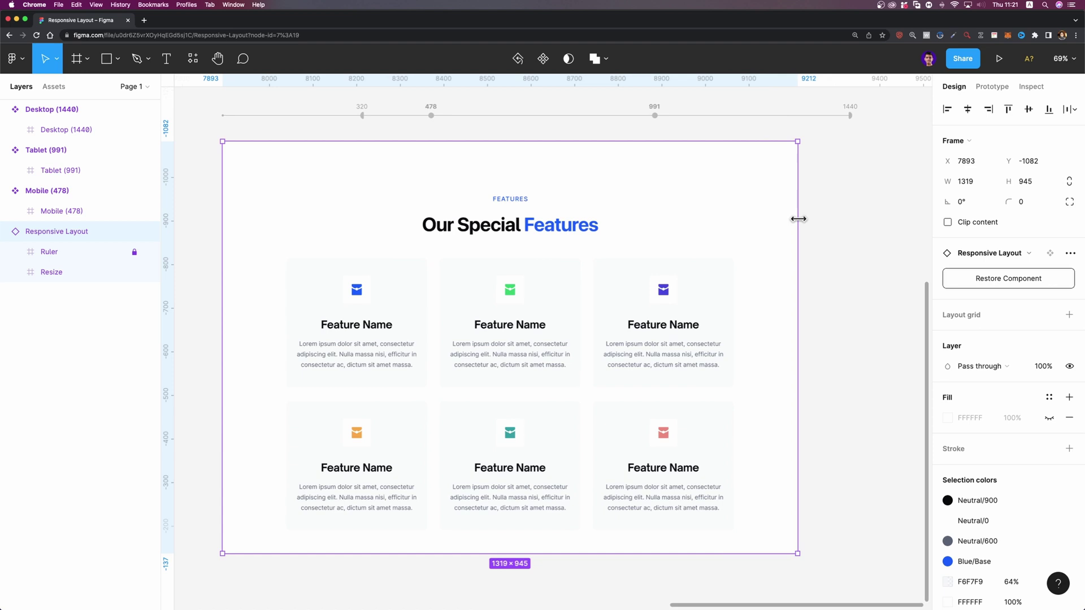
- Zoom to the frame and narrow it to 986 px, switching to the two-column tablet grid
scroll(756, 201, down, 5)
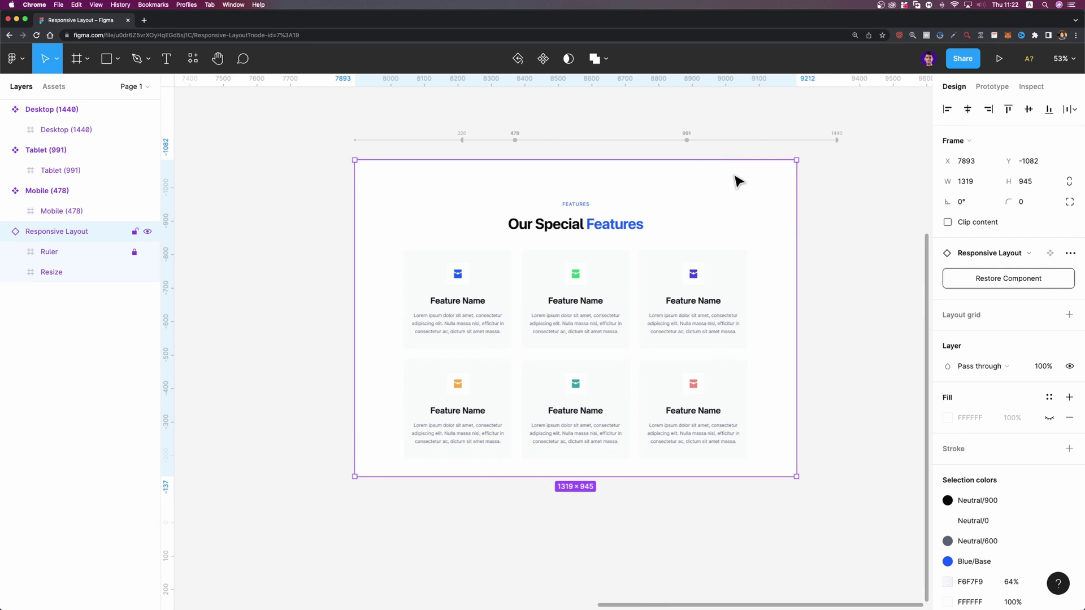
scroll(705, 181, down, 4)
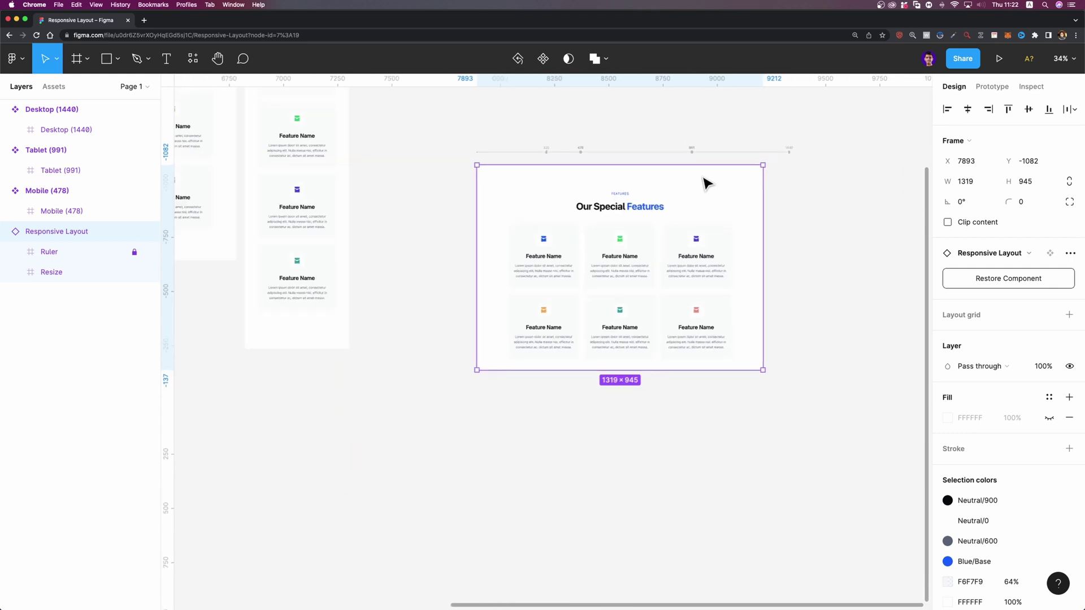
scroll(705, 181, left, 10)
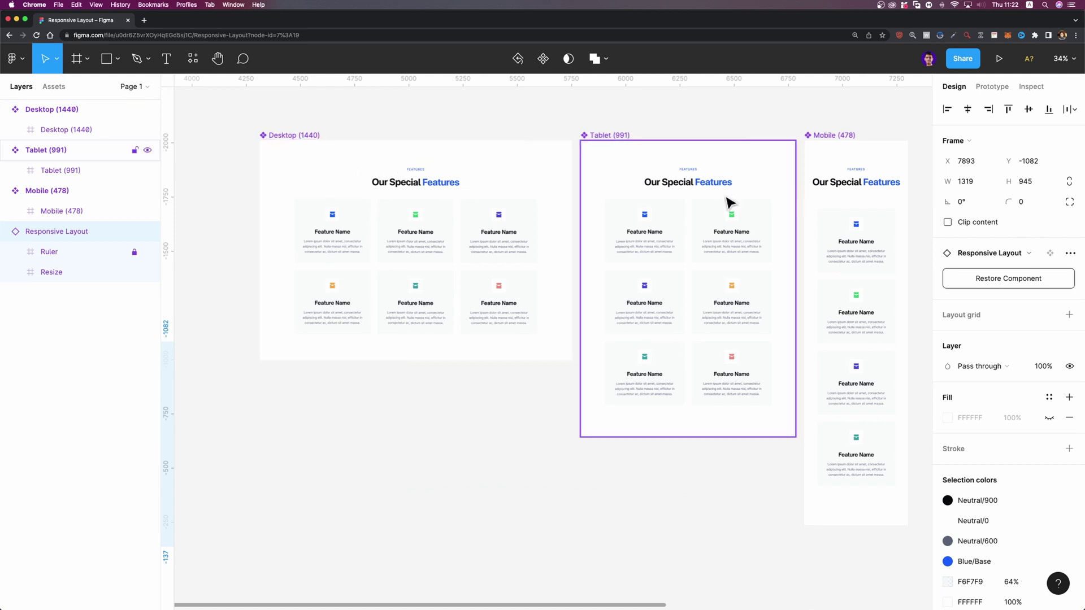
key(shift+2)
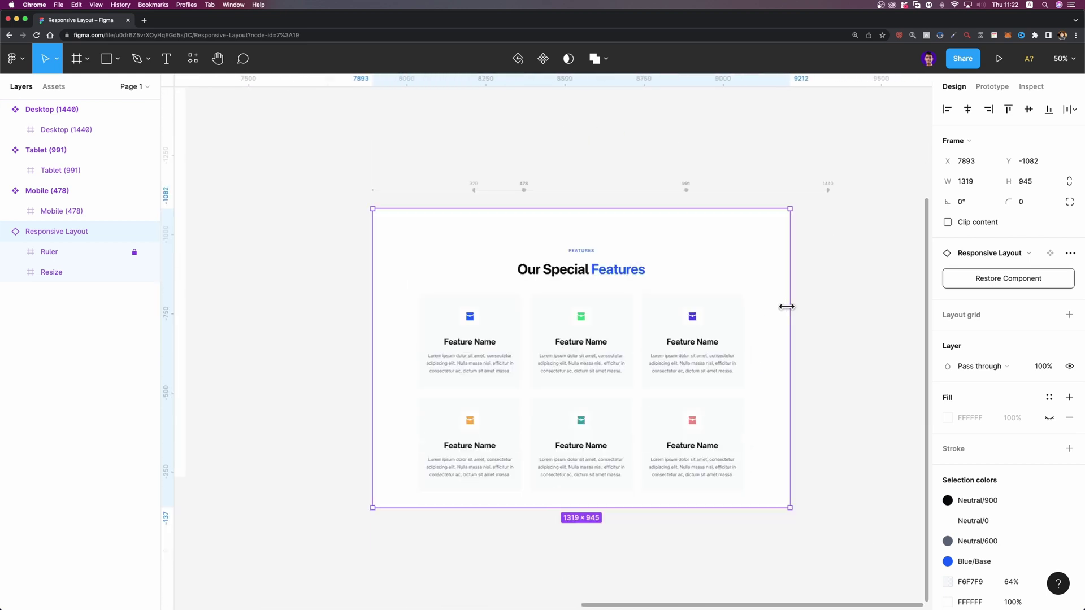
drag(793, 300, 688, 292)
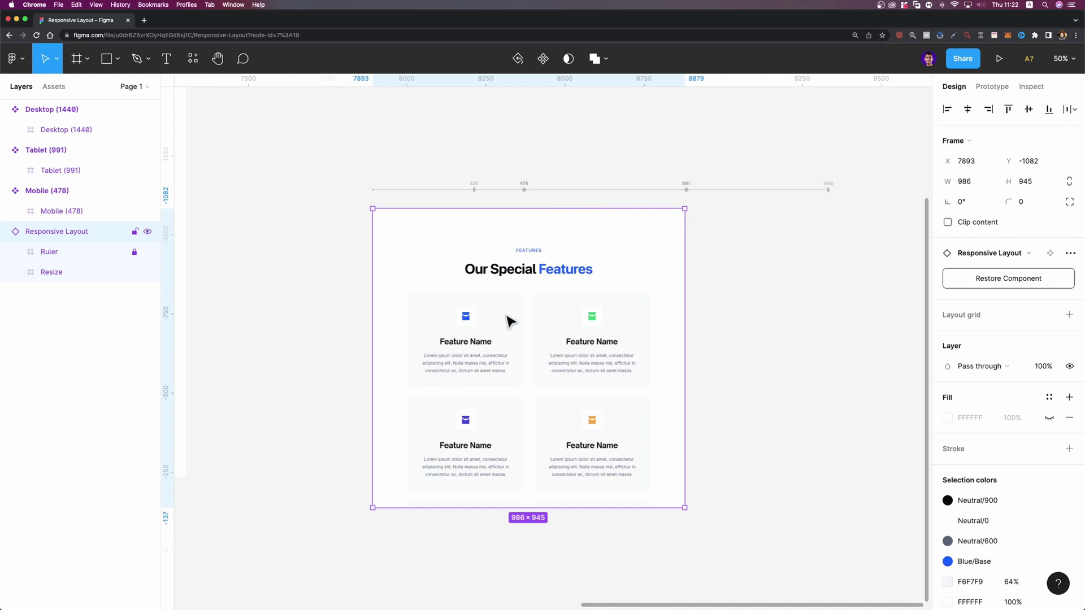
- Narrow the frame to 821 × 945 and compare its tablet grid with the Tablet and Mobile masters
scroll(686, 265, up, 3)
drag(686, 265, 620, 233)
scroll(678, 259, down, 3)
scroll(606, 272, up, 2)
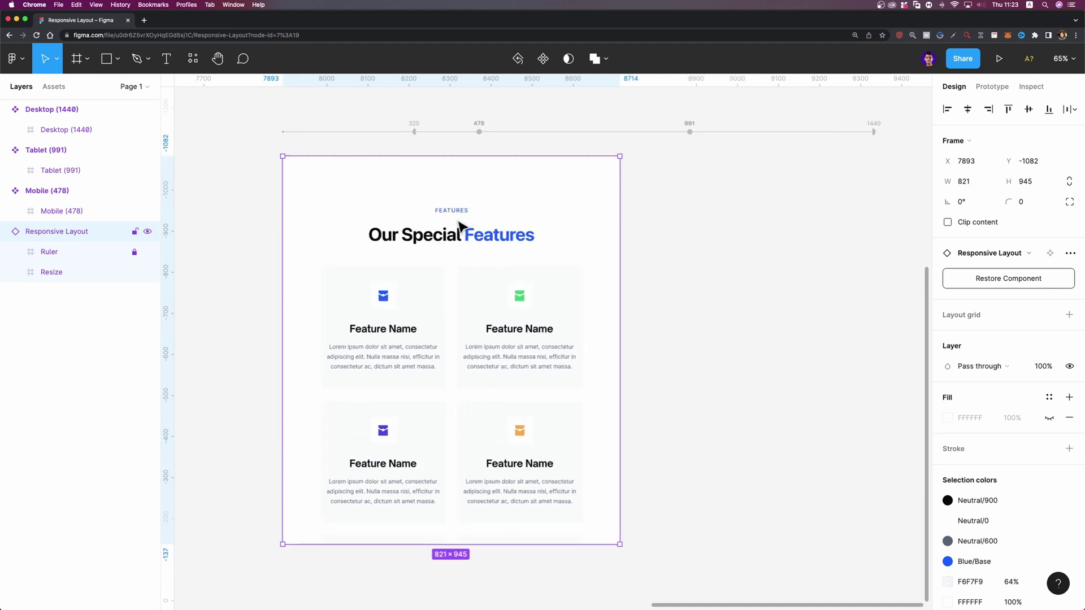
scroll(654, 339, down, 5)
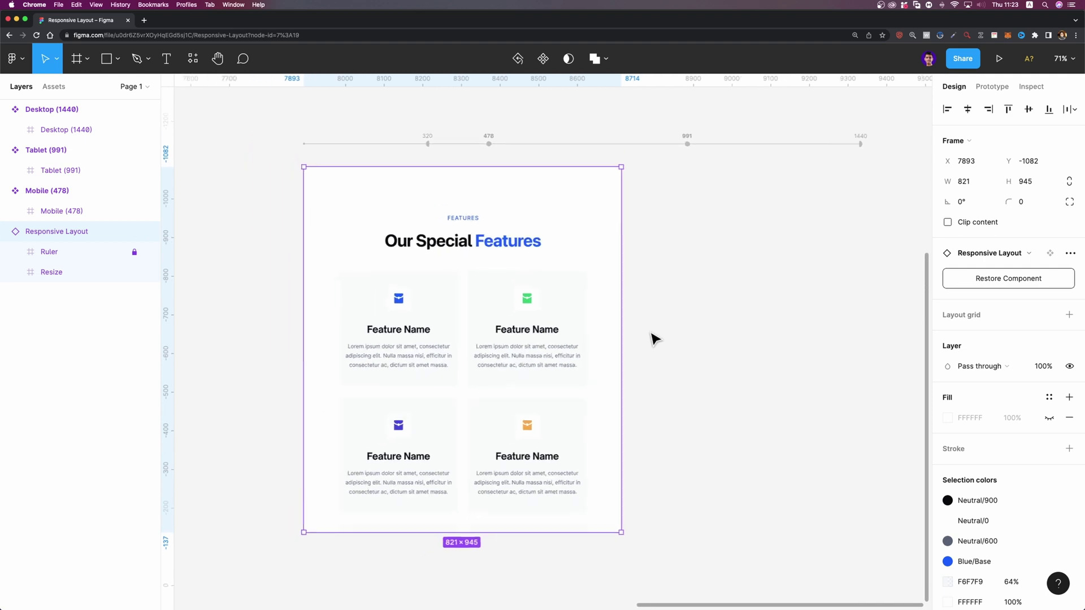
scroll(654, 339, left, 10)
scroll(654, 339, up, 2)
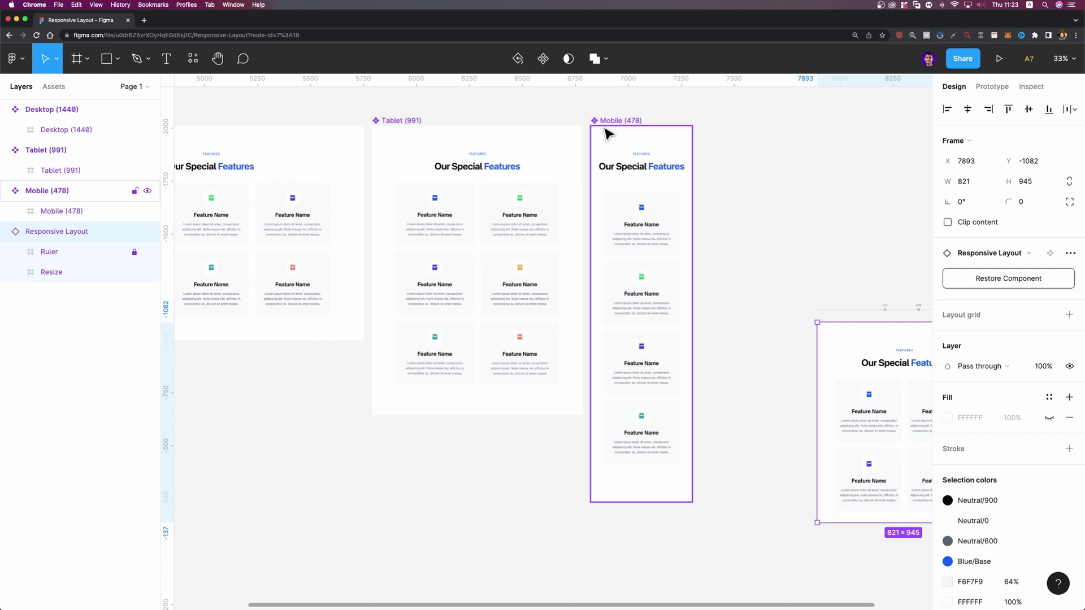
scroll(779, 309, right, 10)
scroll(778, 309, down, 3)
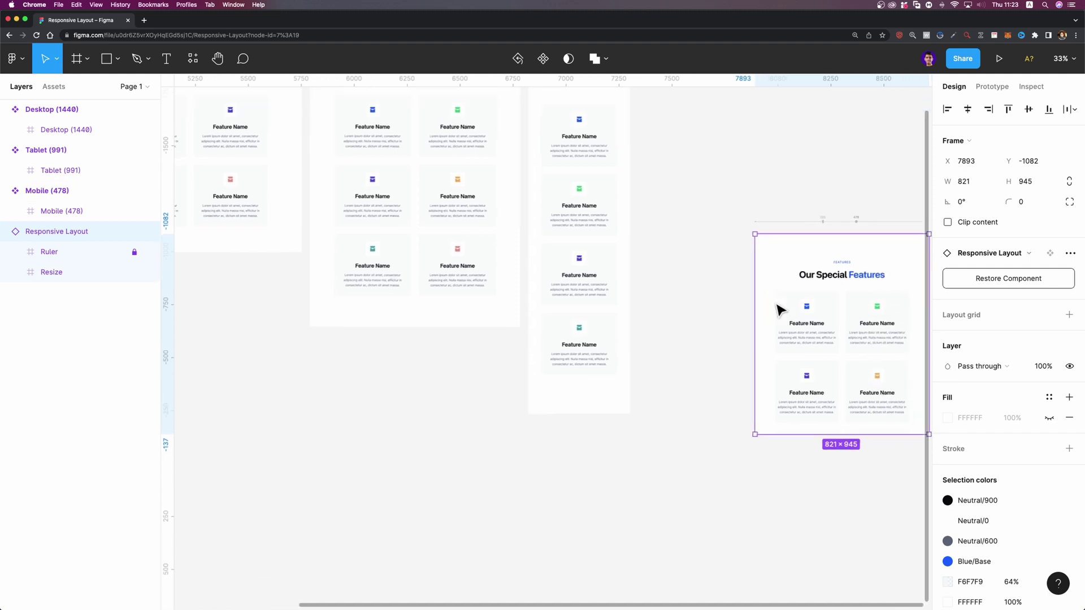
scroll(566, 229, right, 1)
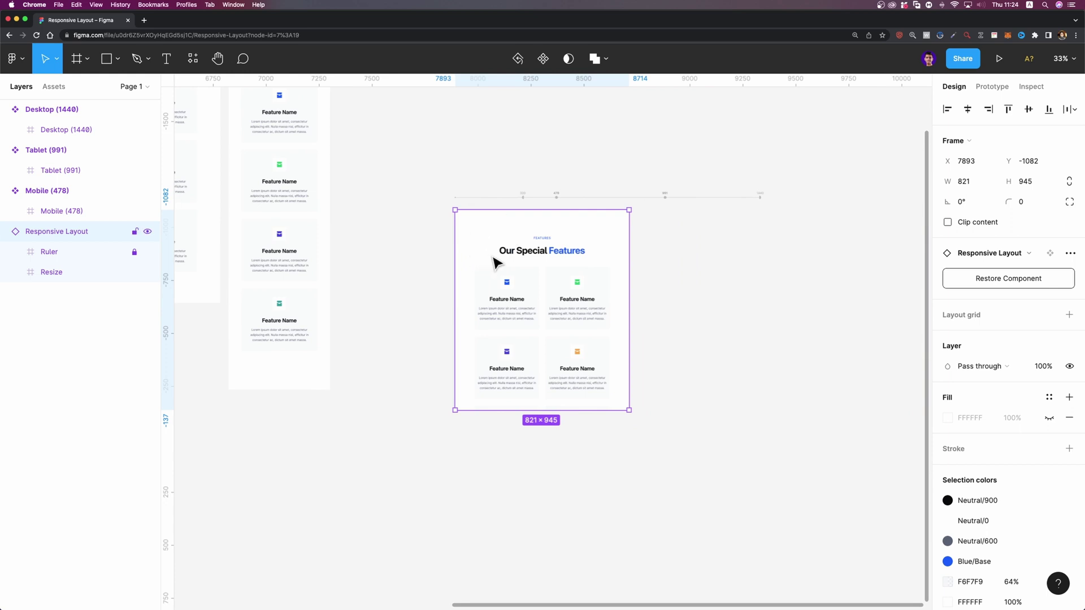
scroll(469, 264, left, 7)
scroll(469, 263, up, 4)
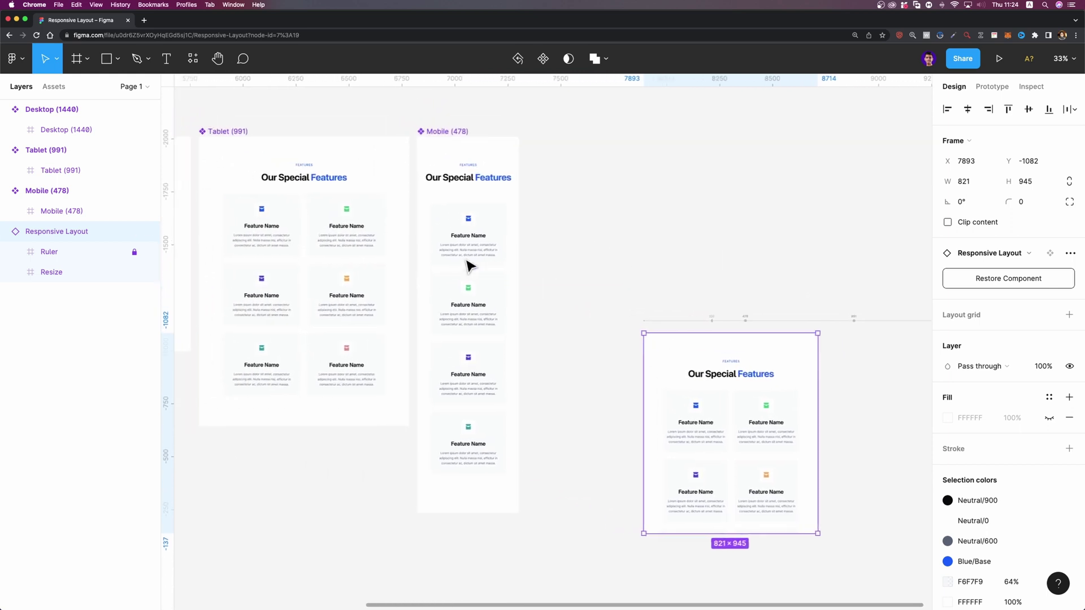
scroll(452, 177, left, 5)
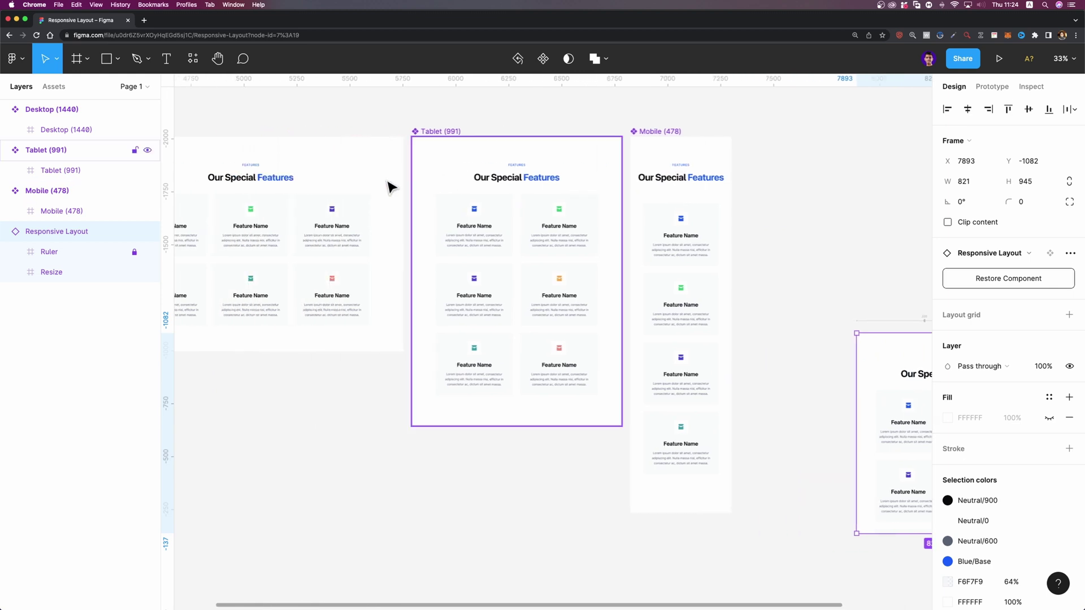
- Change the Desktop master heading to 'Our Special Offers'
double_click(247, 177)
double_click(271, 179)
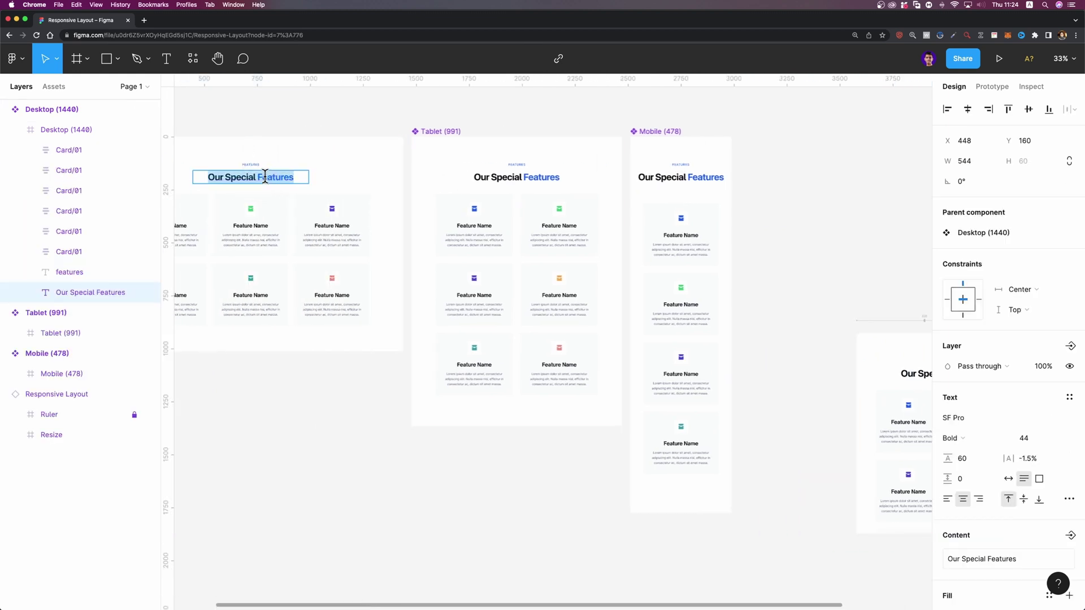
double_click(273, 179)
text(Offers)
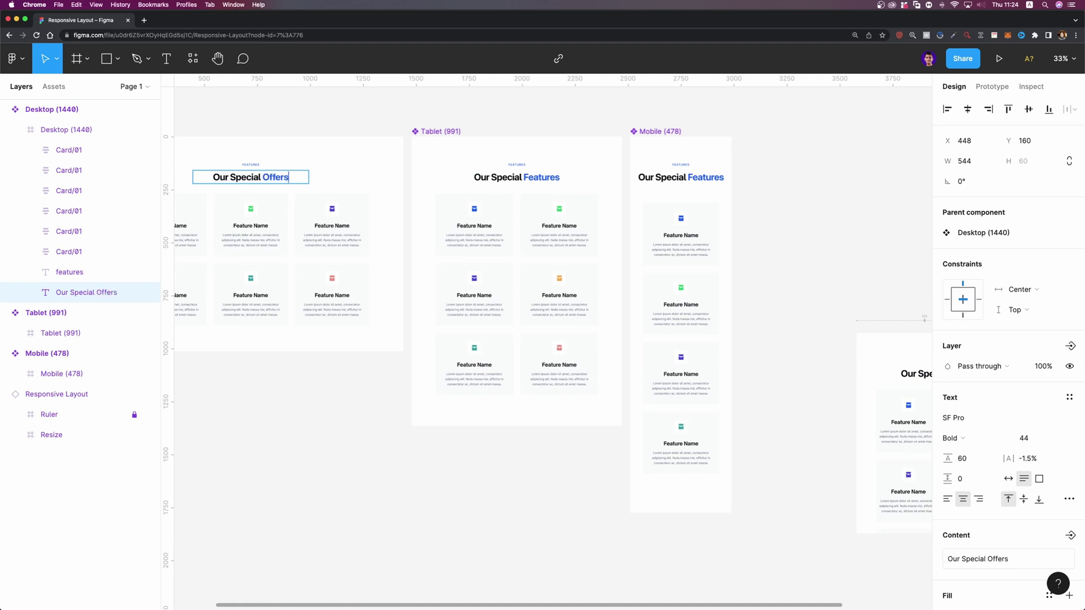
key(Escape)
- Widen the Responsive Layout frame to about 1423 px to show the edited heading
scroll(850, 242, right, 6)
click(708, 378)
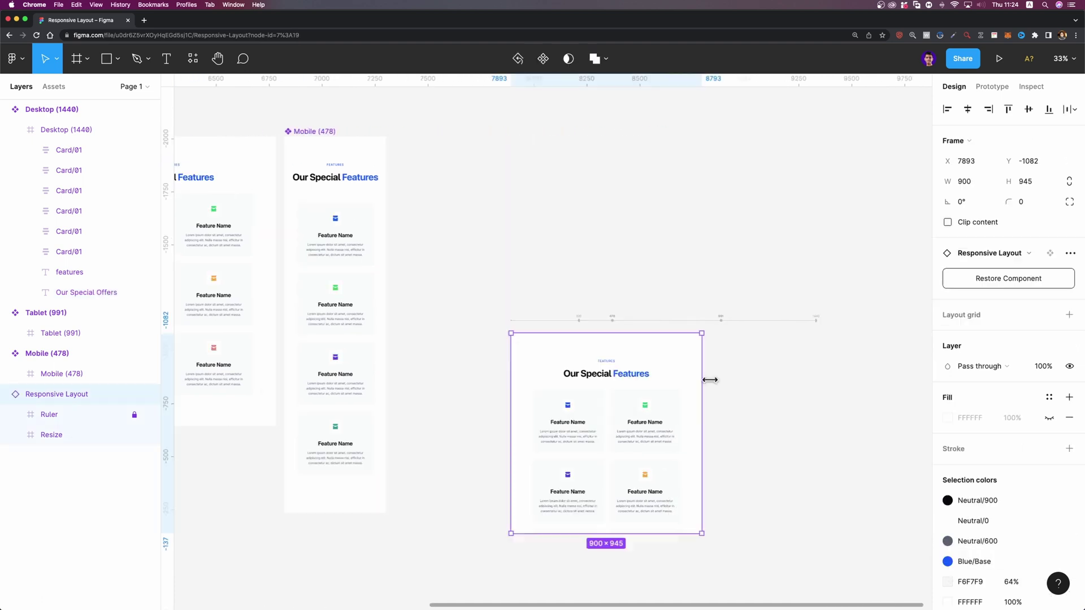
drag(708, 378, 792, 385)
scroll(843, 431, up, 5)
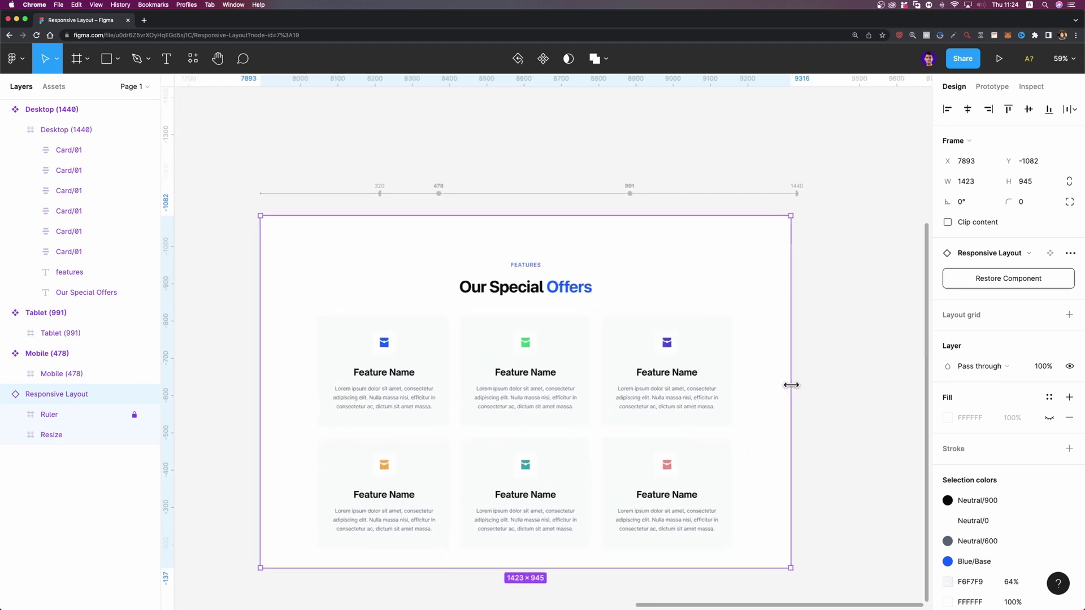